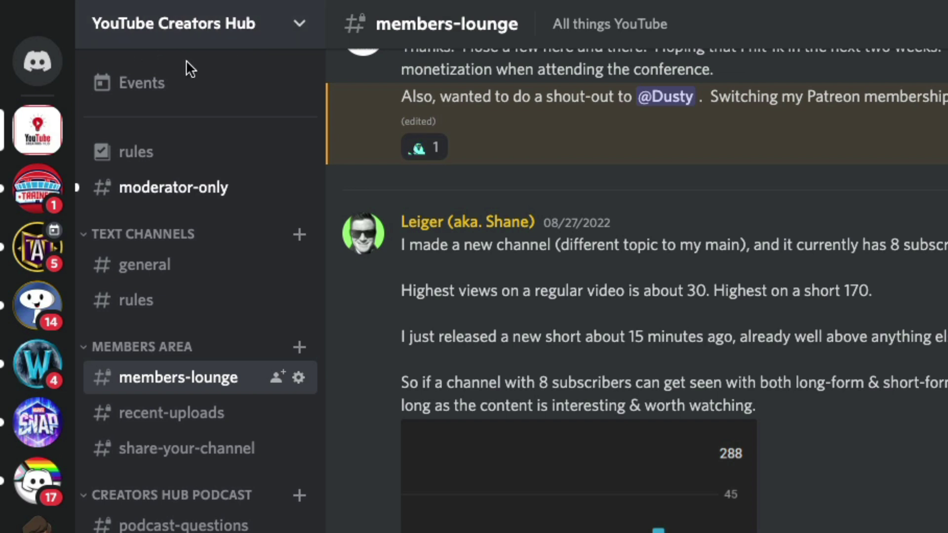
Start a new event in the YouTube Creators Hub server and choose Somewhere Else as its location type
{"action": "left_click", "coordinate": [301, 27]}
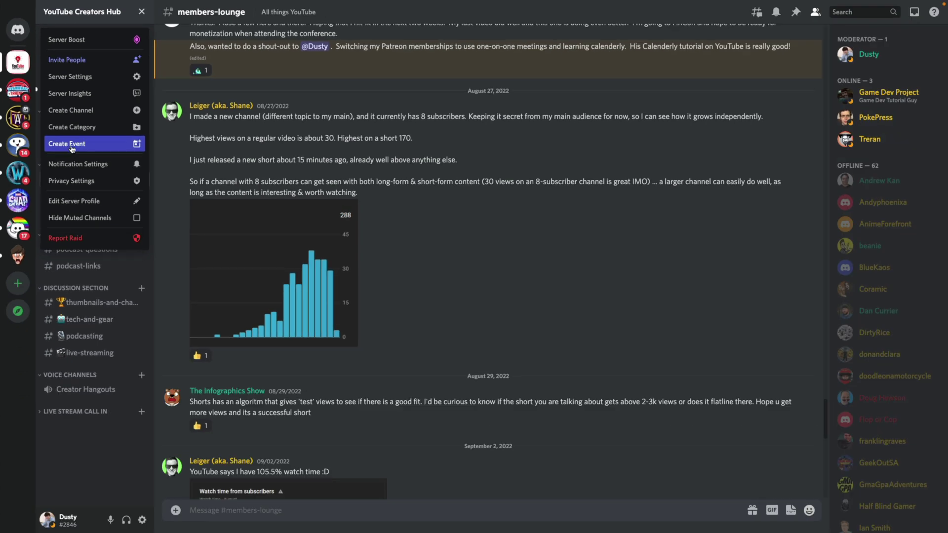
{"action": "left_click", "coordinate": [159, 306]}
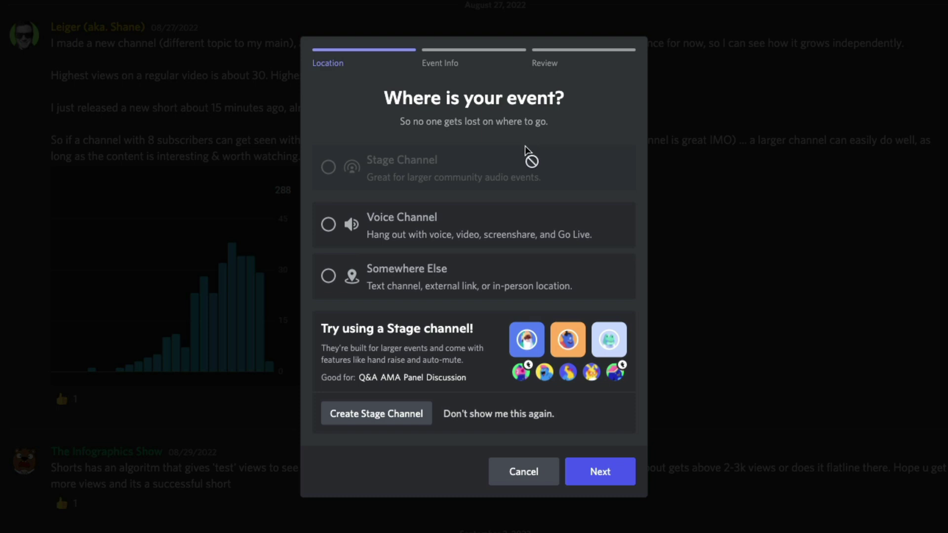
{"action": "mouse_move", "coordinate": [408, 199]}
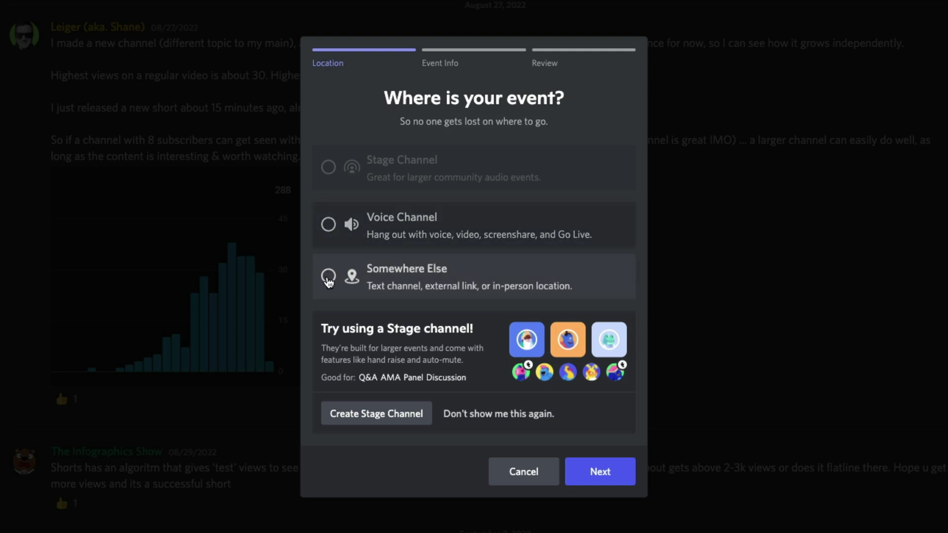
{"action": "left_click", "coordinate": [328, 277]}
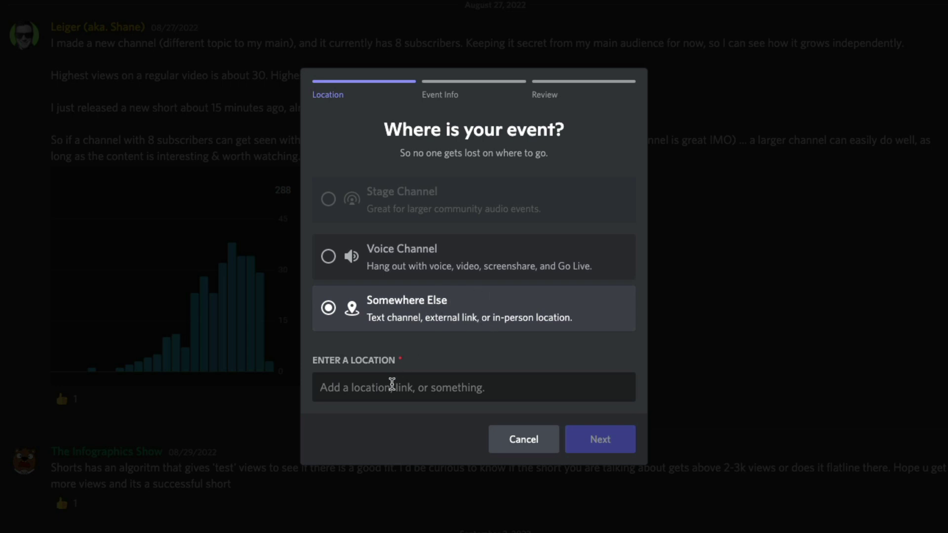
Enter "Members Lounge" as the event's location and continue to the event details
{"action": "left_click", "coordinate": [494, 389]}
{"action": "type", "text": "mem"}
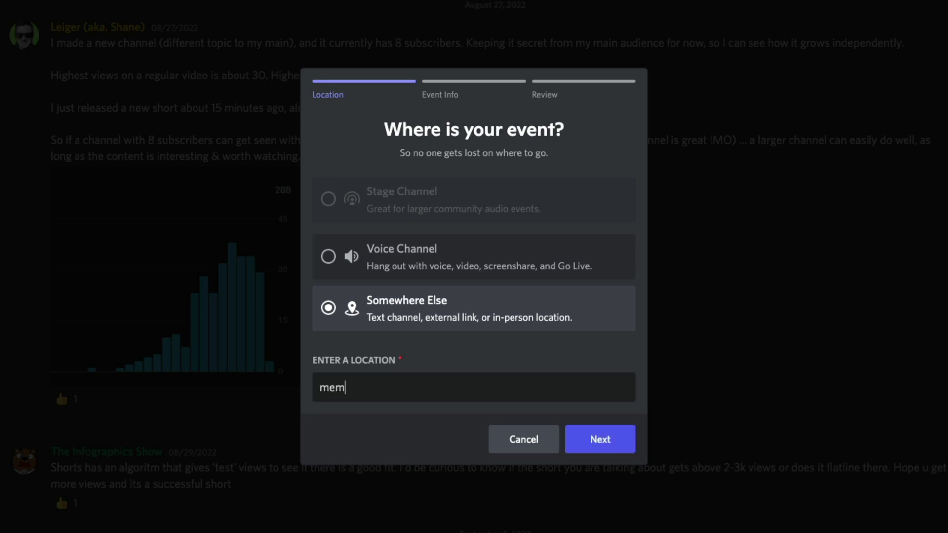
{"action": "key", "text": "BackSpace"}
{"action": "key", "text": "BackSpace"}
{"action": "key", "text": "BackSpace"}
{"action": "type", "text": "Members Lounge"}
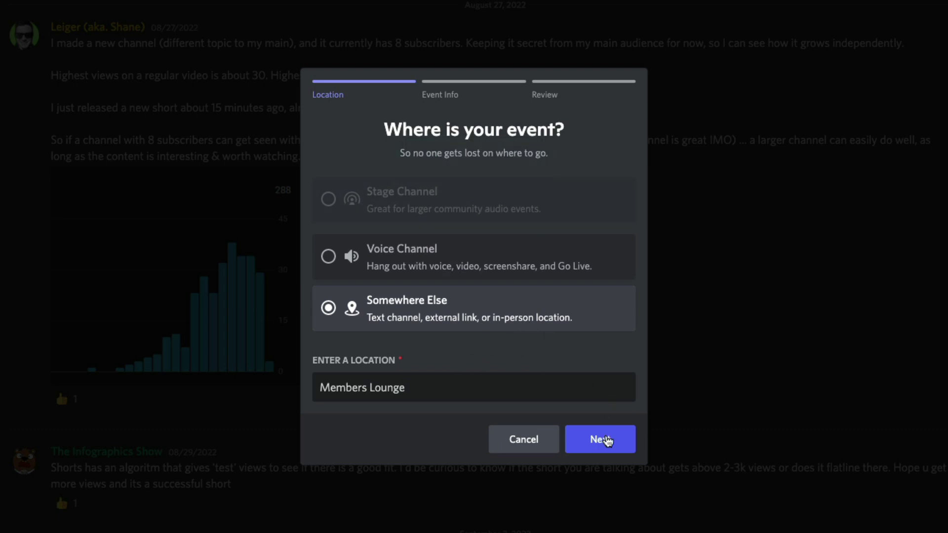
{"action": "left_click", "coordinate": [602, 439]}
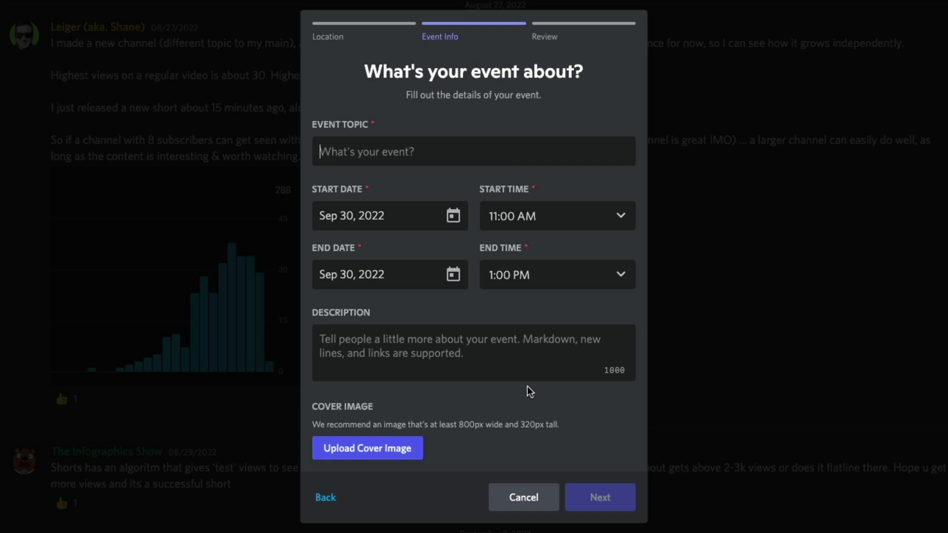
Set the event topic to "Event Name Here", with a start date of Oct 3, 2022 and a start time of 9:30 AM
{"action": "type", "text": "Event Name Here"}
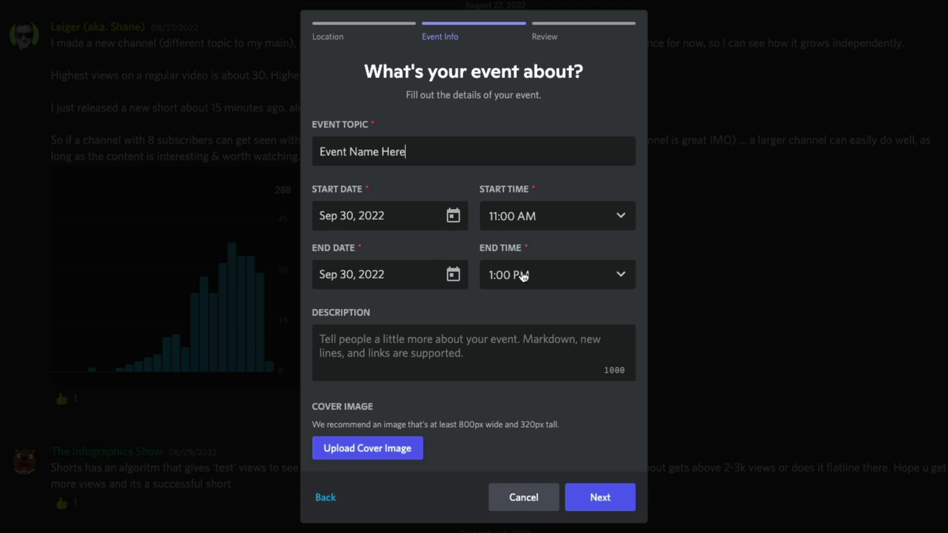
{"action": "left_click", "coordinate": [453, 216]}
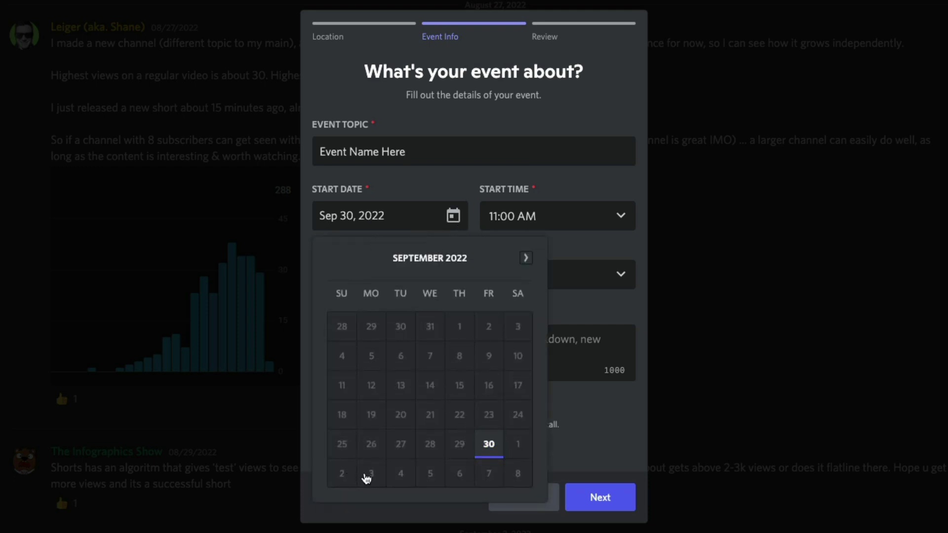
{"action": "left_click", "coordinate": [368, 475]}
{"action": "left_click", "coordinate": [612, 215]}
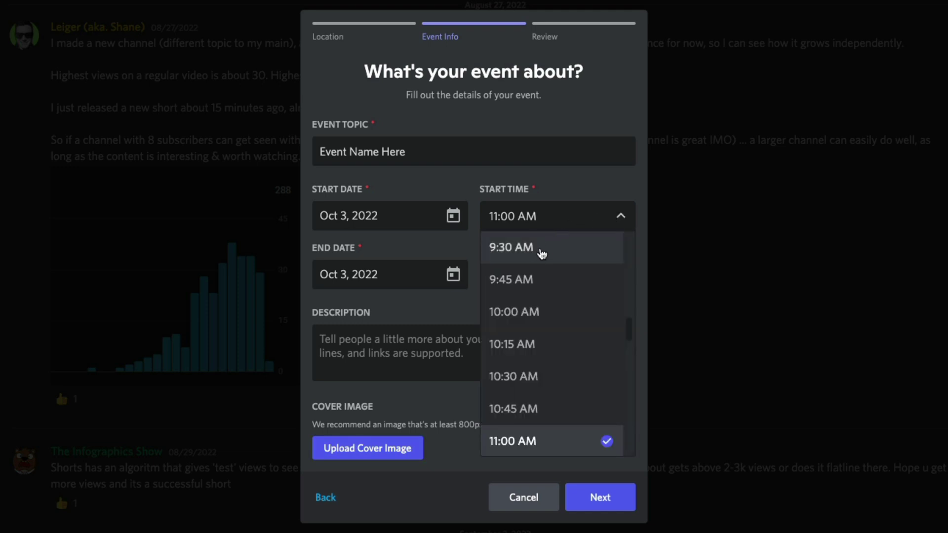
{"action": "left_click", "coordinate": [542, 254]}
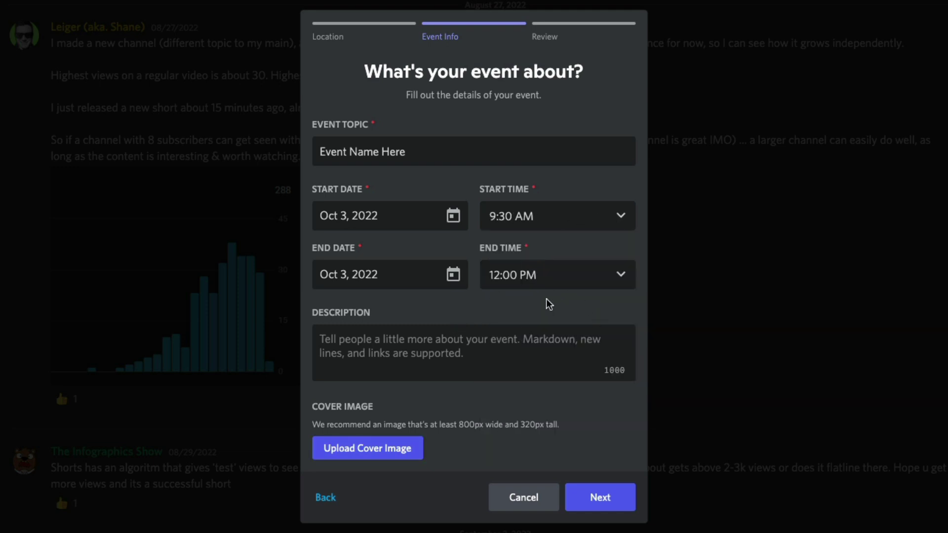
{"action": "left_click", "coordinate": [469, 357]}
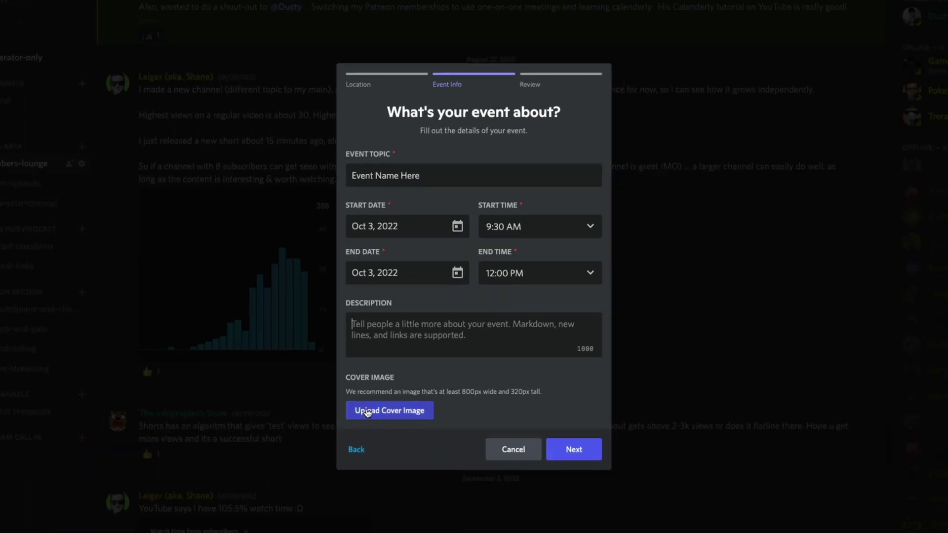
Upload the "How To Create An Event" JPG from the Main YouTube channel folder as the event's cover image
{"action": "left_click", "coordinate": [367, 413]}
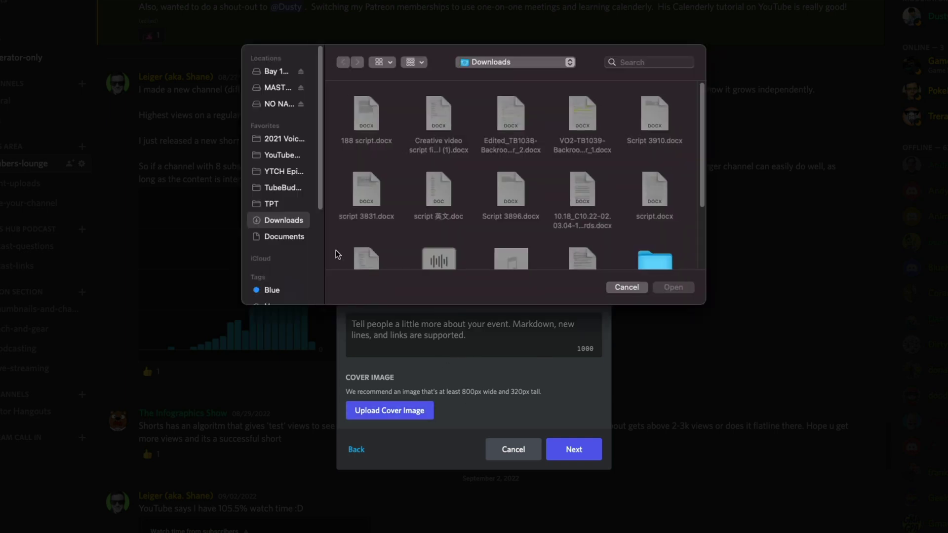
{"action": "left_click", "coordinate": [284, 155]}
{"action": "left_click", "coordinate": [362, 113]}
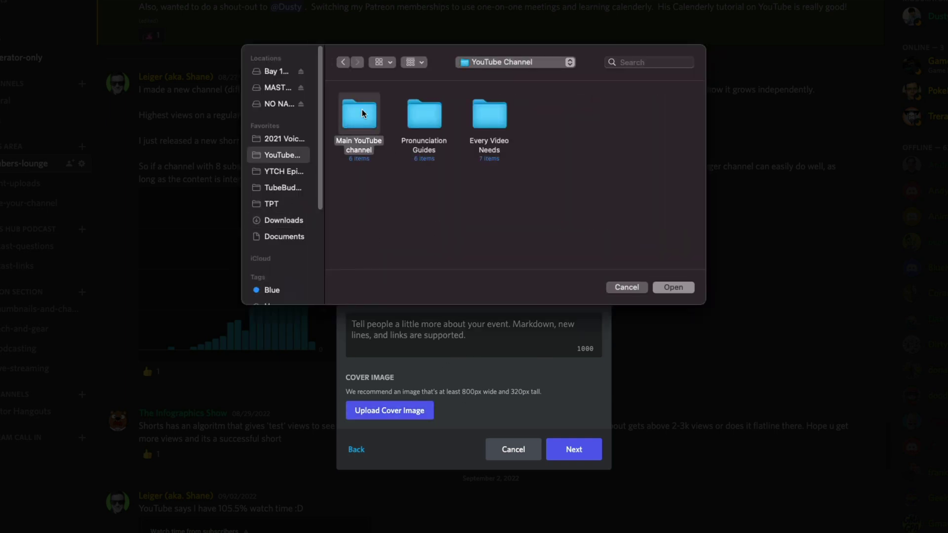
{"action": "double_click", "coordinate": [361, 113]}
{"action": "double_click", "coordinate": [374, 113]}
{"action": "left_click", "coordinate": [362, 115]}
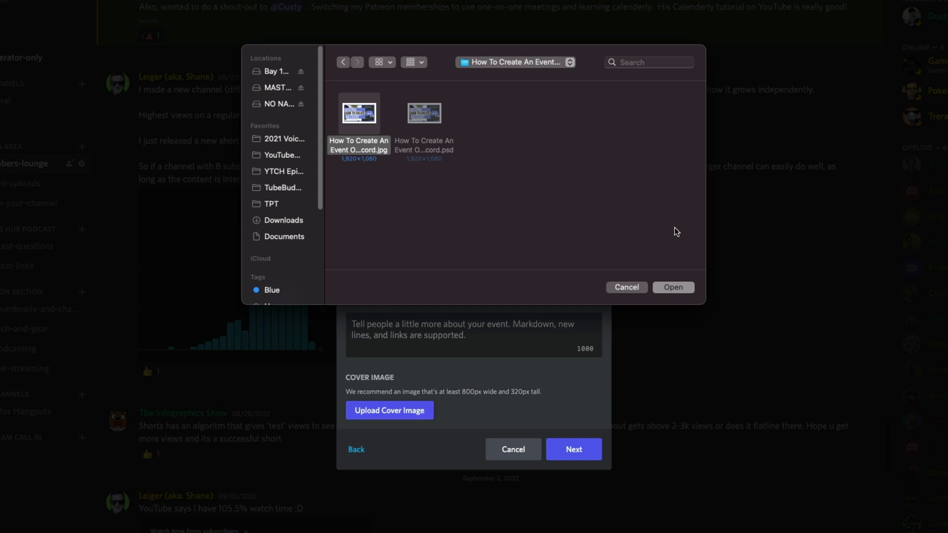
{"action": "left_click", "coordinate": [673, 287]}
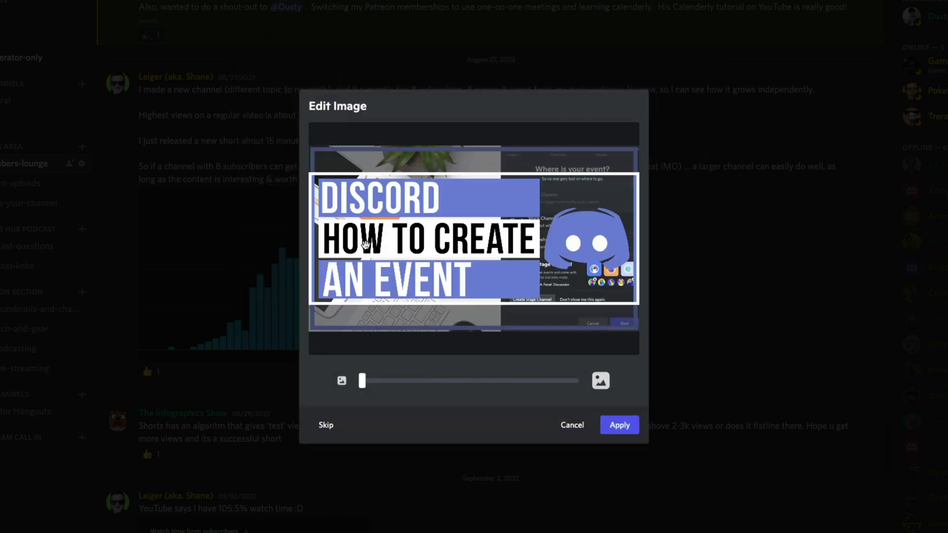
Shift the cover image slightly upward in the crop frame, keep the zoom at minimum, and apply the crop
{"action": "left_click_drag", "start_coordinate": [372, 249], "coordinate": [374, 238]}
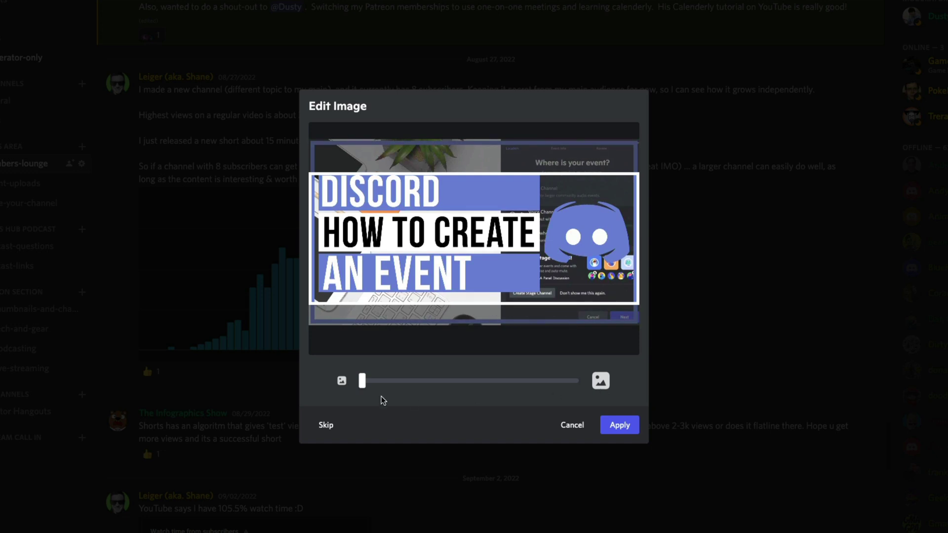
{"action": "left_click_drag", "start_coordinate": [362, 381], "coordinate": [317, 383]}
{"action": "left_click", "coordinate": [625, 422]}
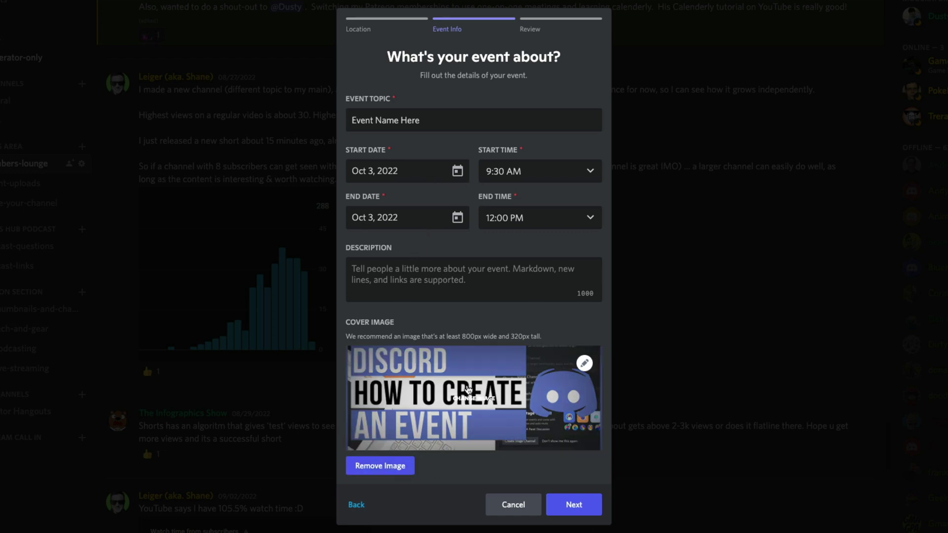
Proceed to the event review, create the event, and dismiss the share-link dialog
{"action": "left_click", "coordinate": [573, 504]}
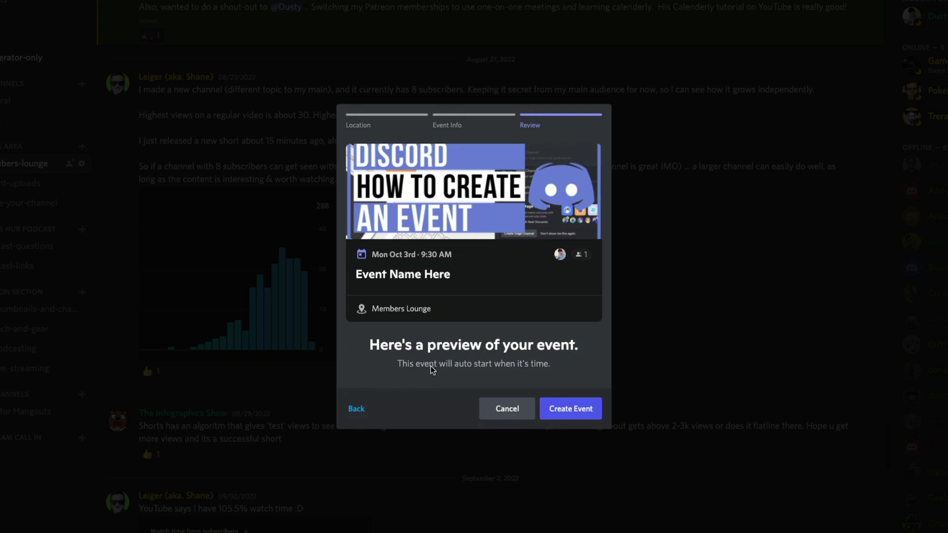
{"action": "left_click", "coordinate": [577, 413]}
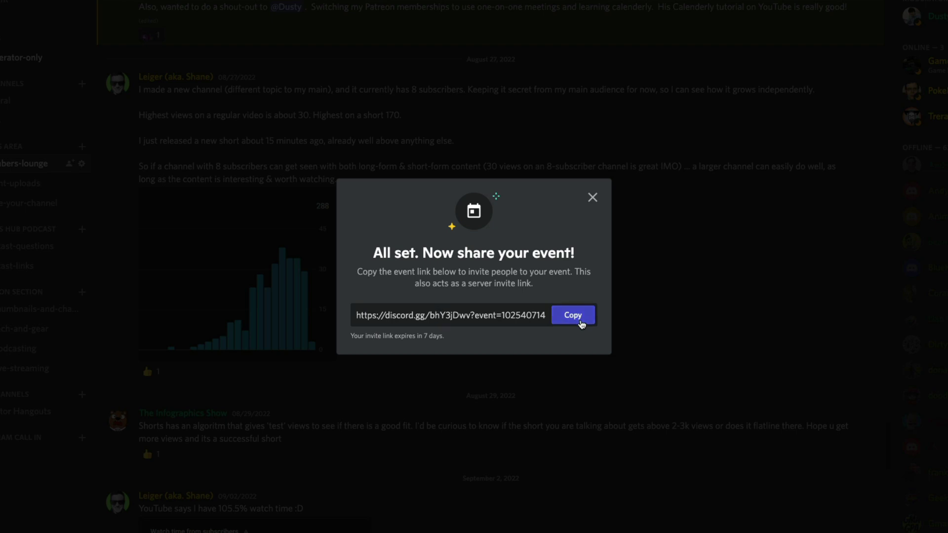
{"action": "left_click", "coordinate": [593, 198]}
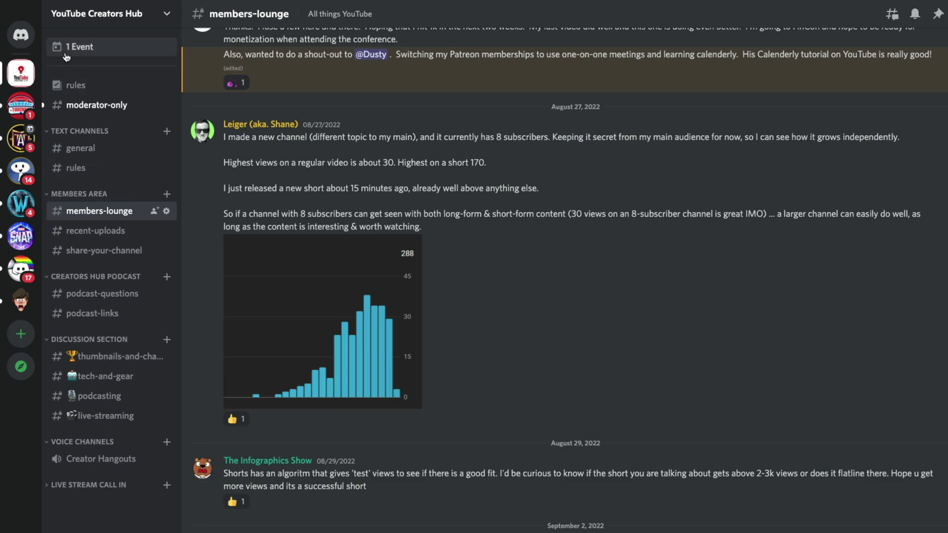
View the new event in the server's event list and look through its friend invitation options
{"action": "left_click", "coordinate": [98, 46]}
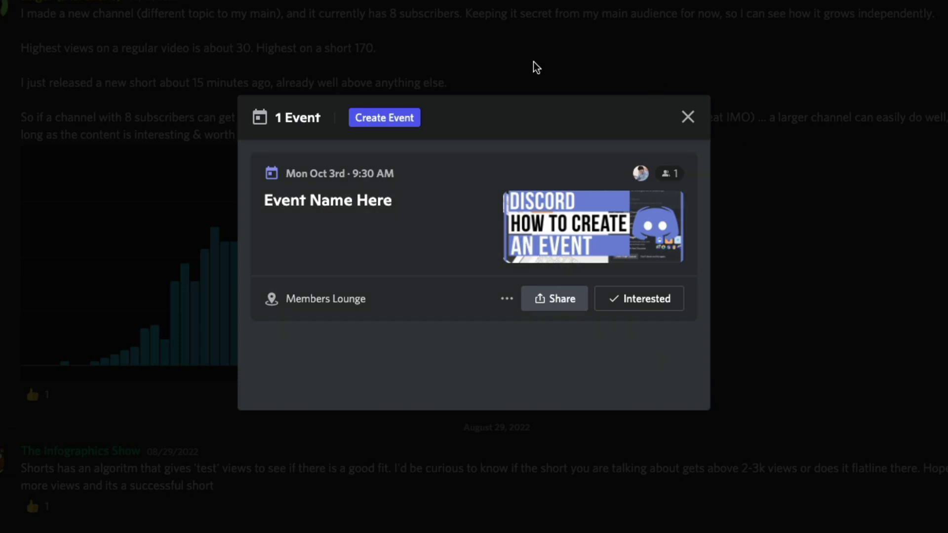
{"action": "mouse_move", "coordinate": [673, 179]}
{"action": "left_click", "coordinate": [561, 305]}
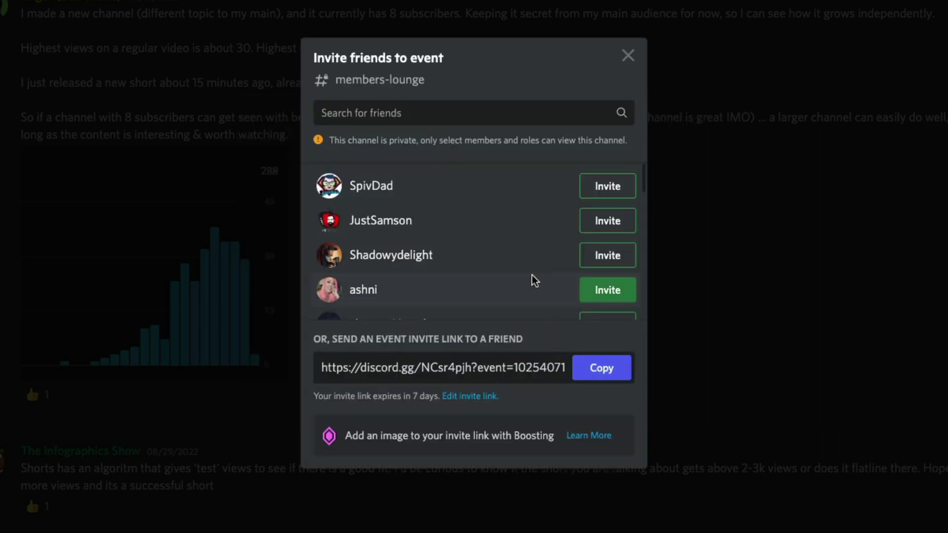
{"action": "scroll", "coordinate": [553, 207], "scroll_direction": "down", "scroll_amount": 2}
{"action": "scroll", "coordinate": [557, 218], "scroll_direction": "up", "scroll_amount": 3}
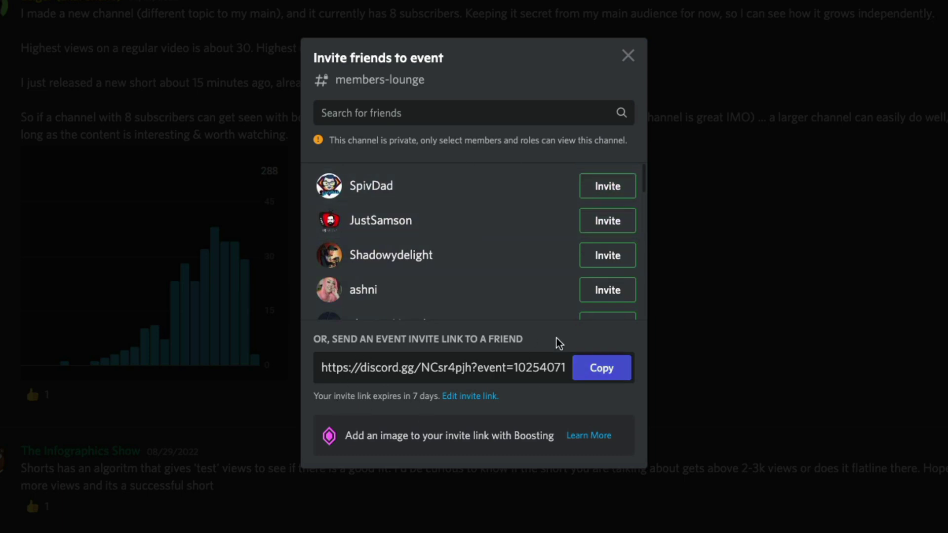
{"action": "left_click", "coordinate": [628, 56]}
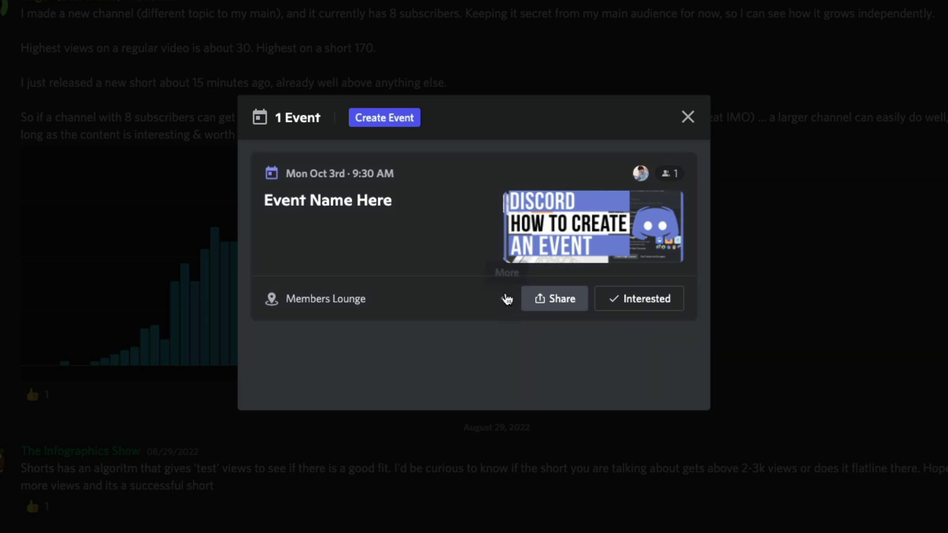
Cancel the "Event Name Here" event, confirm the cancellation, and close the event list
{"action": "left_click", "coordinate": [507, 299]}
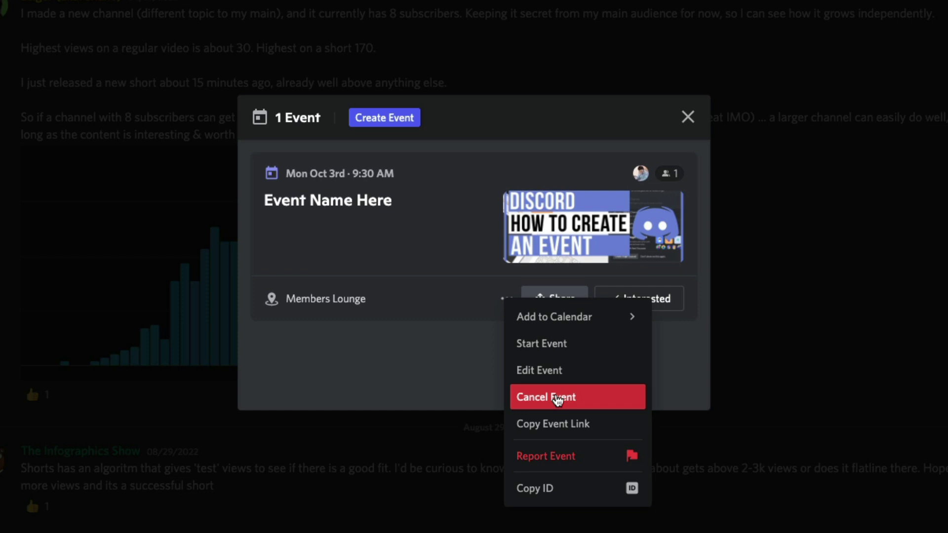
{"action": "left_click", "coordinate": [560, 400]}
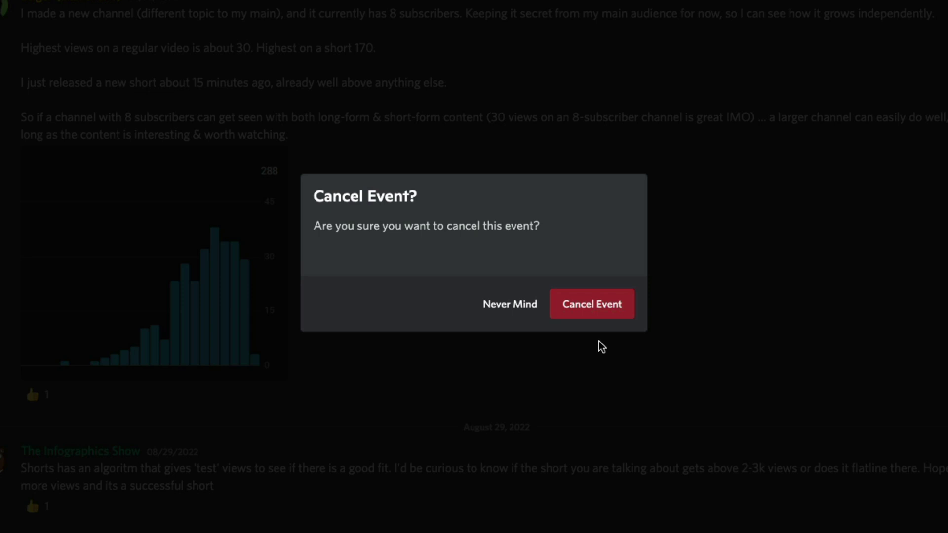
{"action": "key", "text": "Return"}
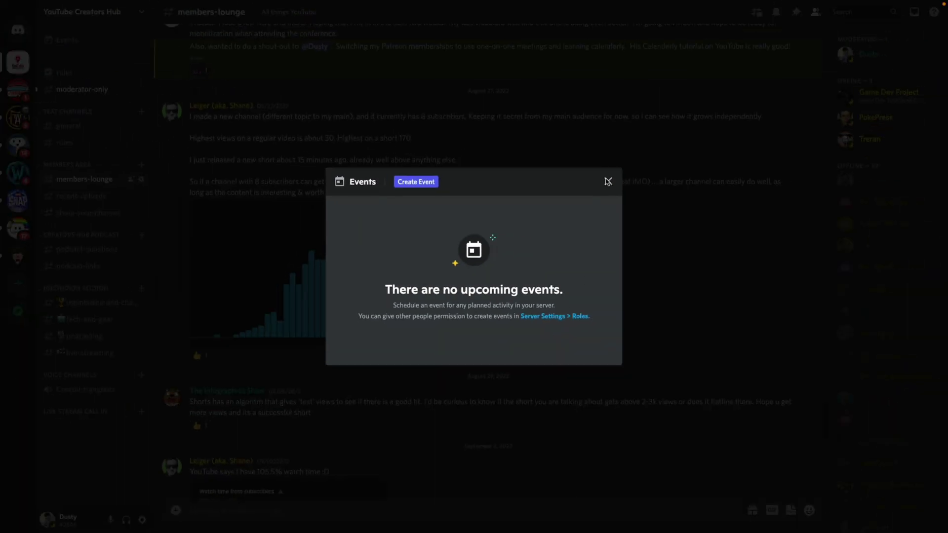
{"action": "left_click", "coordinate": [608, 182]}
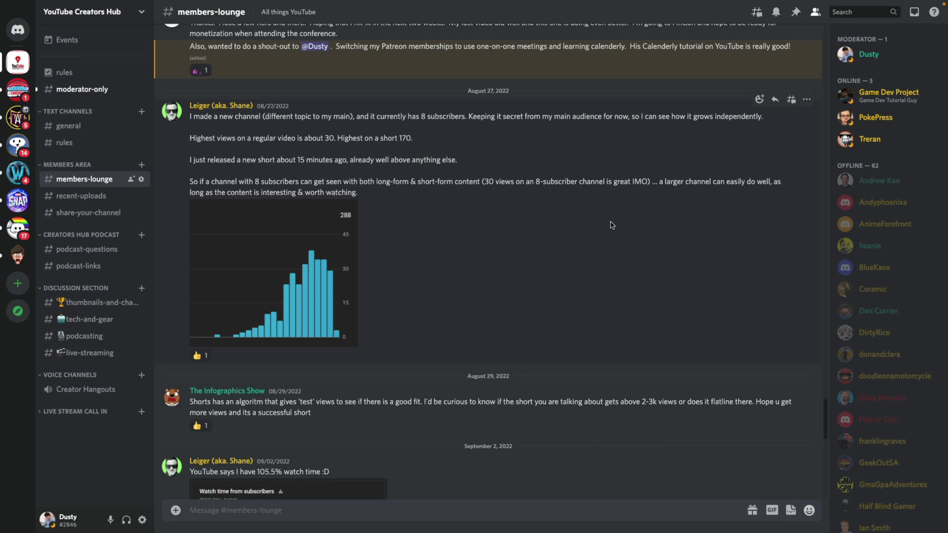